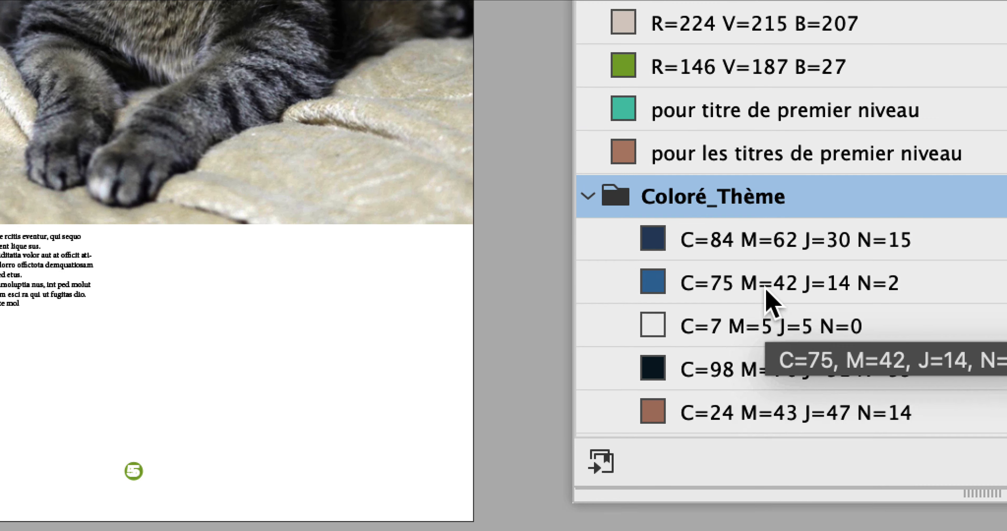
Step: Collapse the Coloré_Thème colour group and move the Nuancier panel next to the tools, clear of the page spread
click(588, 196)
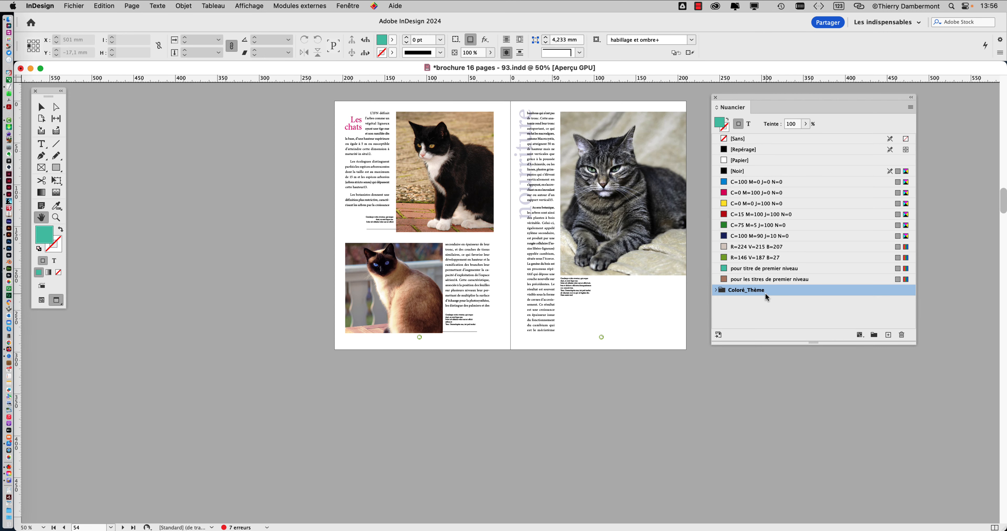
drag(743, 102, 134, 100)
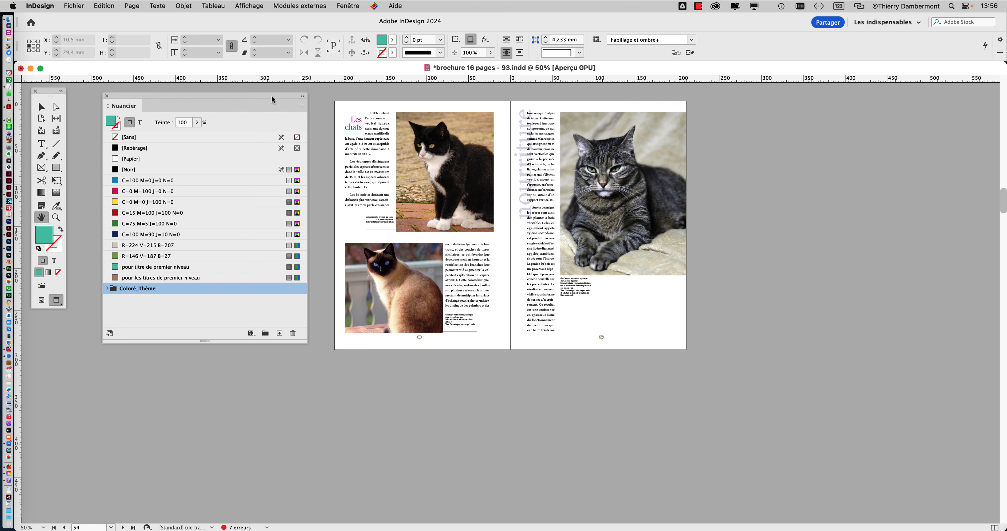
drag(271, 95, 266, 130)
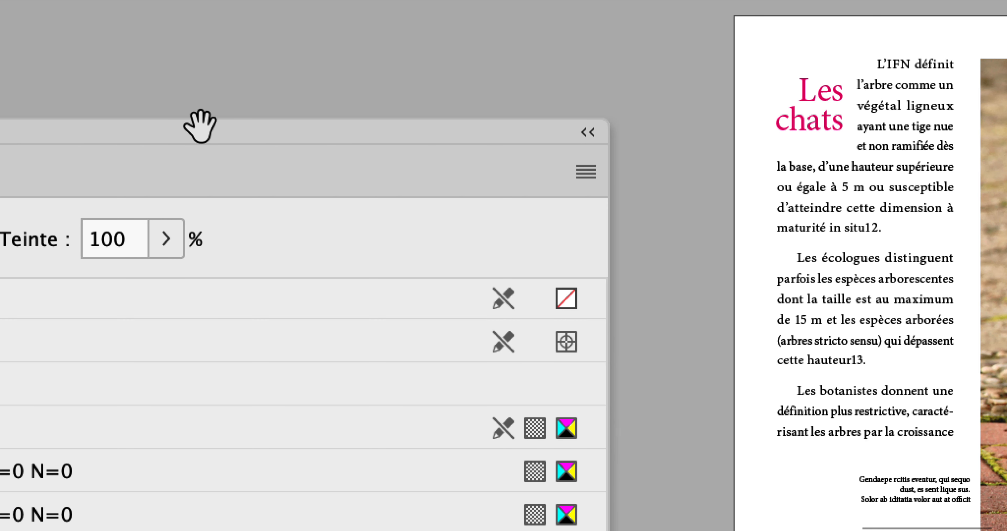
Step: Examine the colour modes and libraries offered for a new colour swatch, and leave without creating one
click(586, 172)
click(633, 207)
click(643, 157)
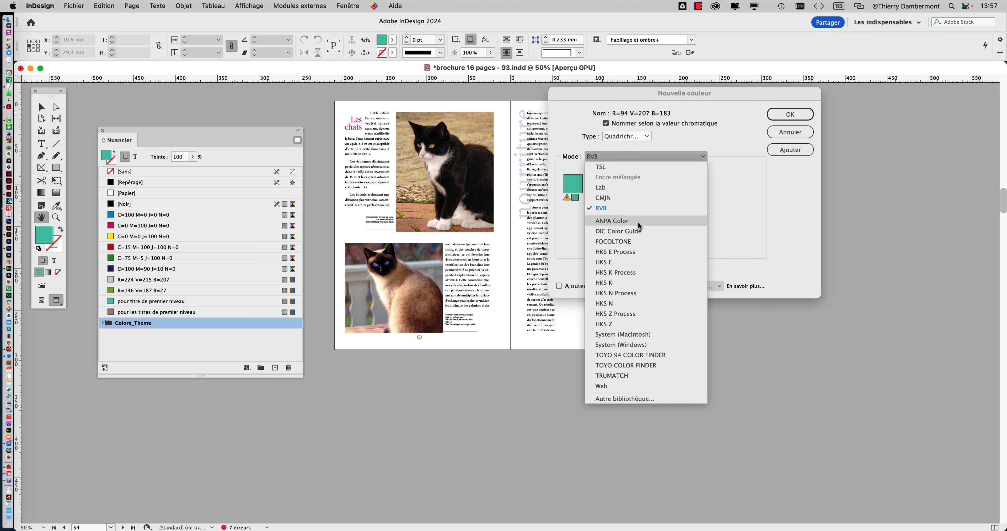
click(757, 213)
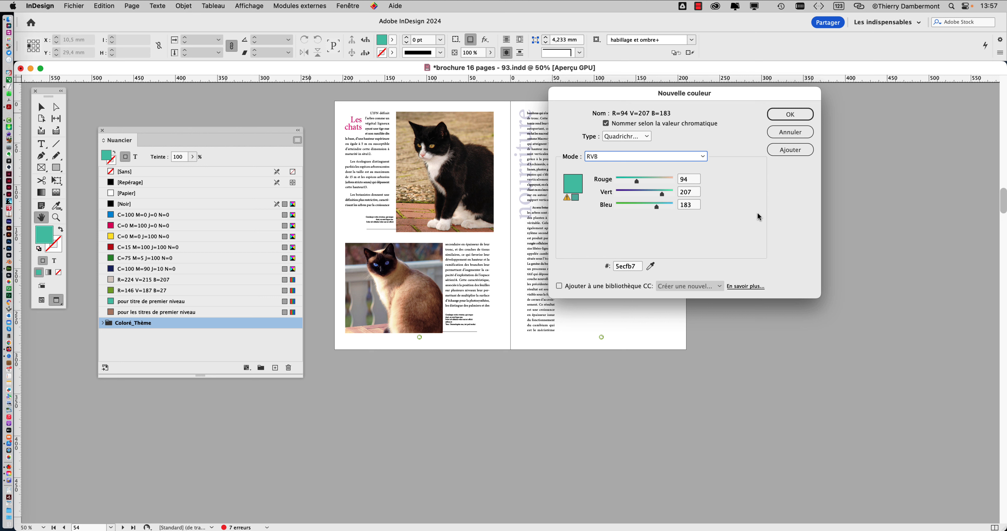
click(779, 153)
click(788, 133)
drag(189, 133, 203, 99)
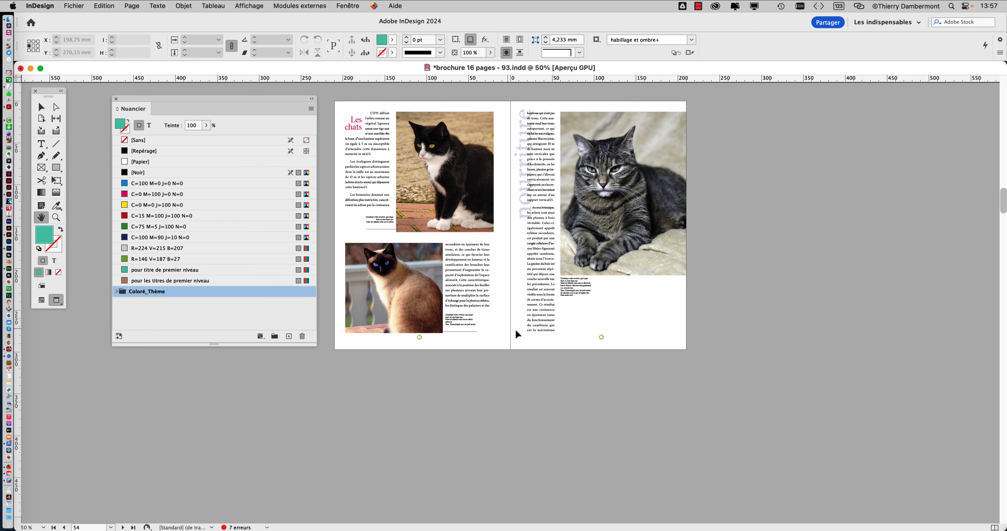
Step: Switch to Finder, go to the couleurs-dans-Indesign-et-autres-astuces folder and collapse its Dossier brochure 16 pages - 93 subfolder
key(super+Tab)
click(337, 273)
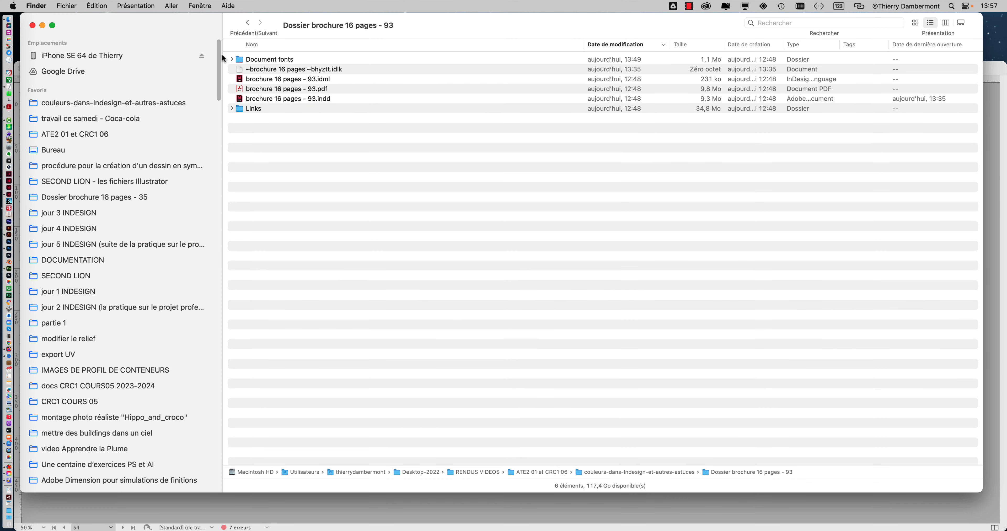
click(247, 23)
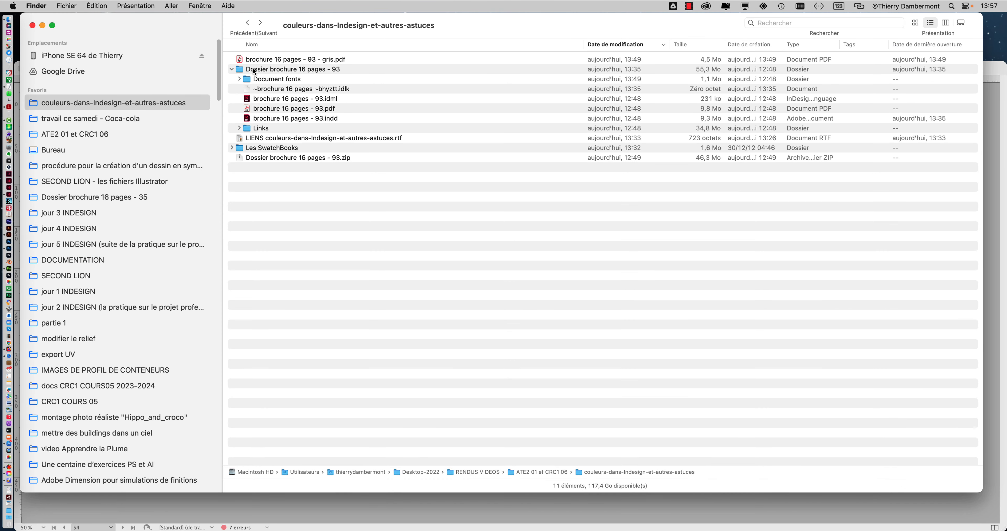
click(232, 68)
click(275, 126)
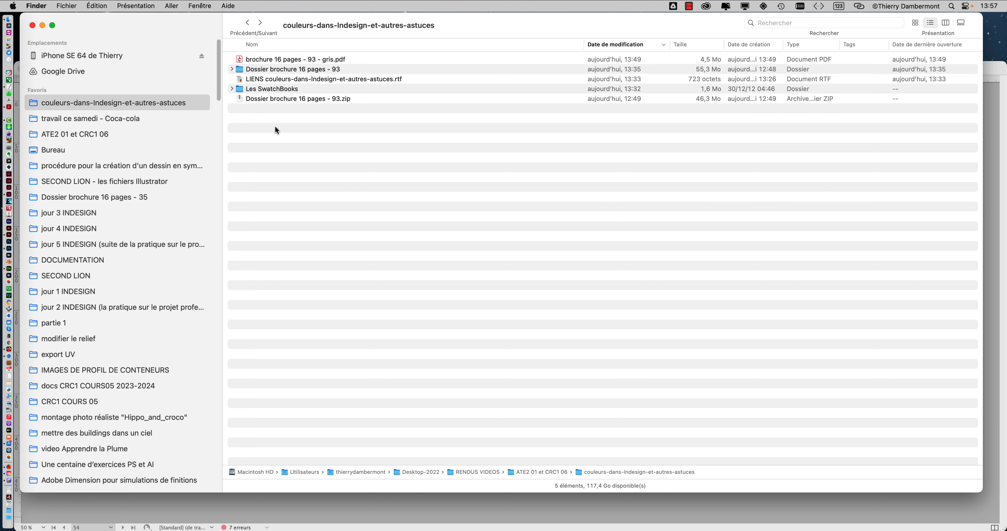
Step: Expand the Les SwatchBooks folder, view the web page behind colorkit sur GitHub.webloc, and return to Finder
click(232, 89)
double_click(255, 118)
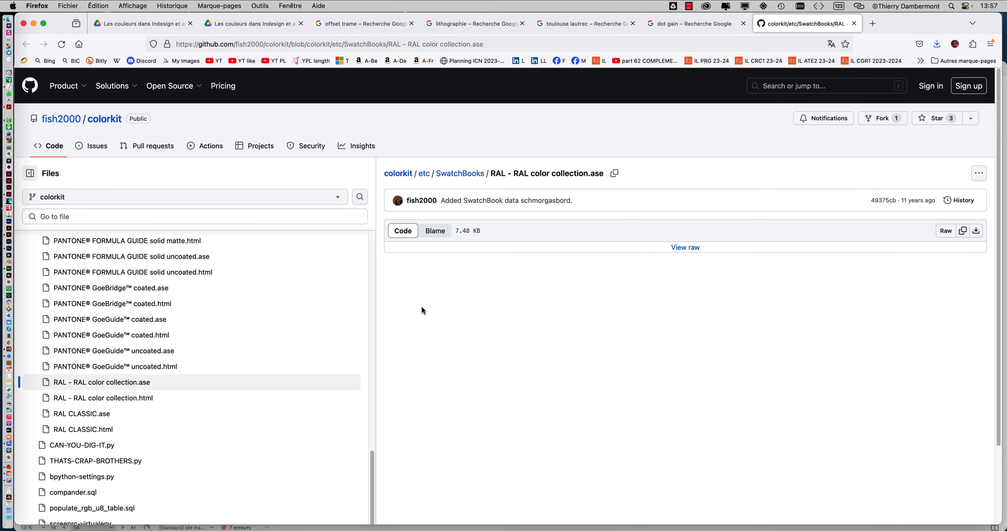
scroll(265, 332, down, 1)
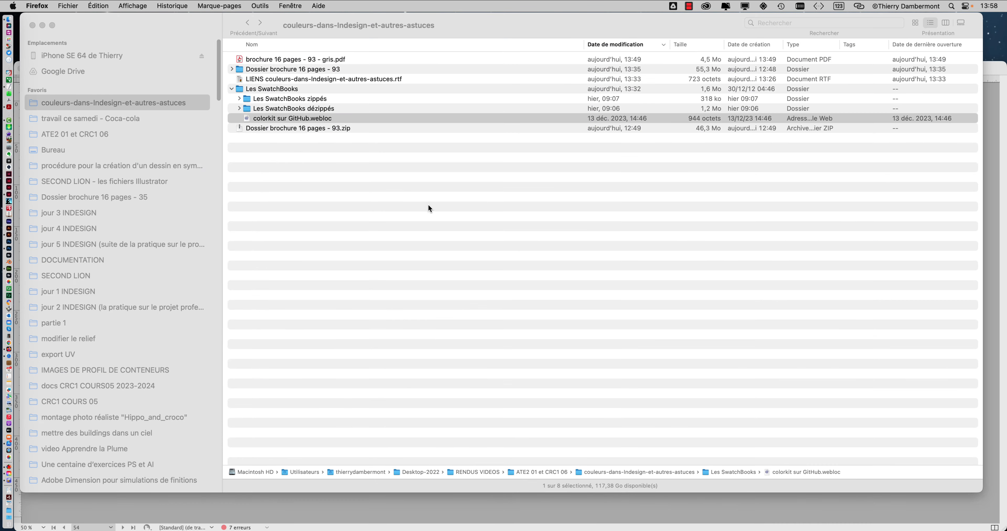
click(428, 208)
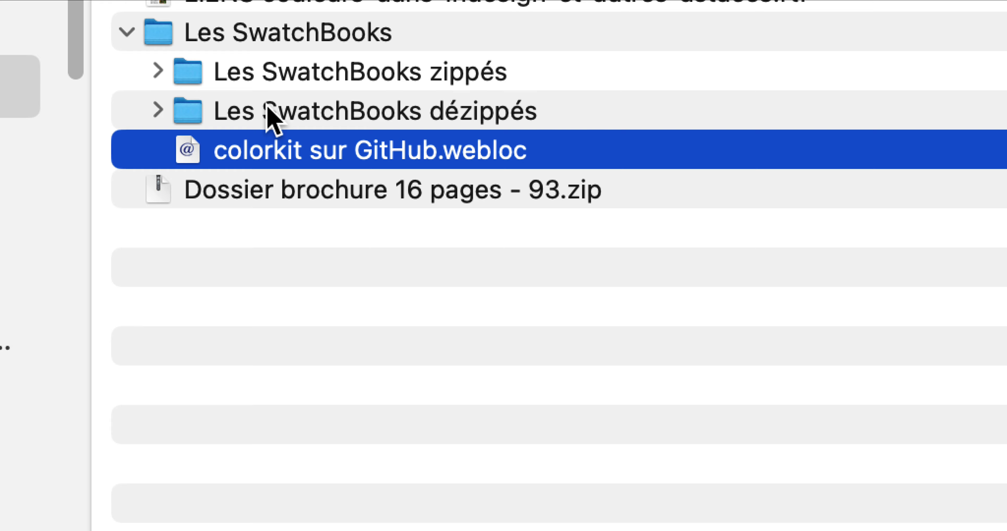
Step: Check the contents of the Les SwatchBooks zippés folder and collapse it again
click(269, 111)
click(208, 75)
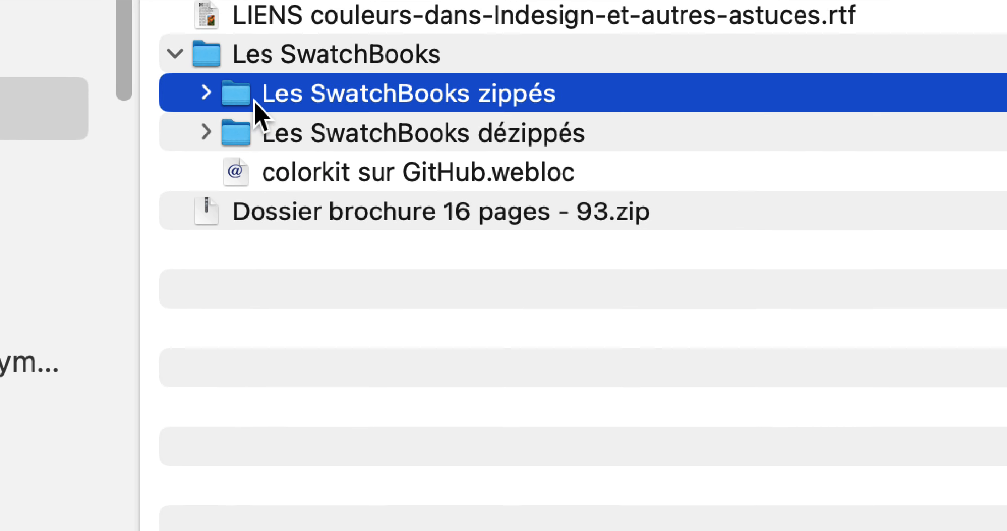
click(163, 74)
click(432, 145)
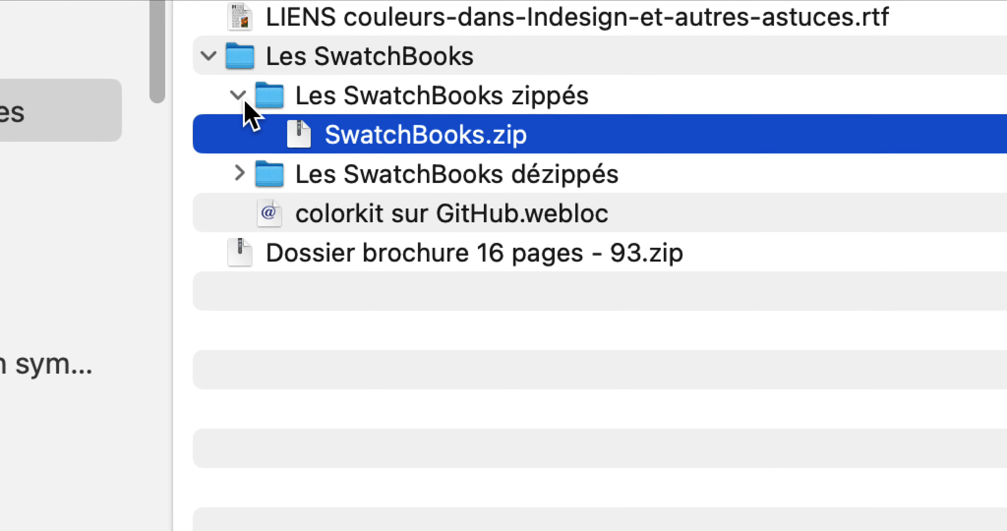
click(240, 96)
Step: Review the .ase colour libraries inside the Les SwatchBooks dézippés folder and collapse it again
click(239, 134)
scroll(283, 147, down, 5)
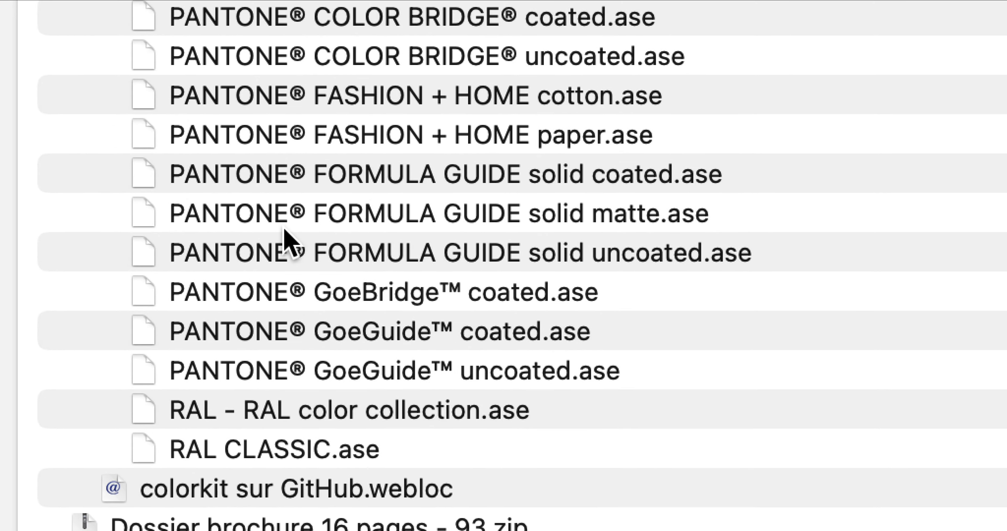
click(203, 420)
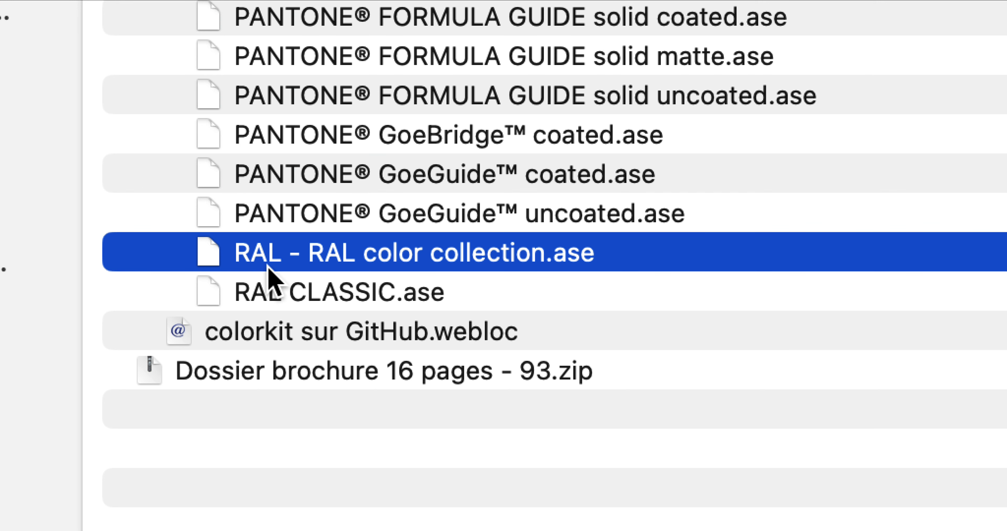
click(239, 109)
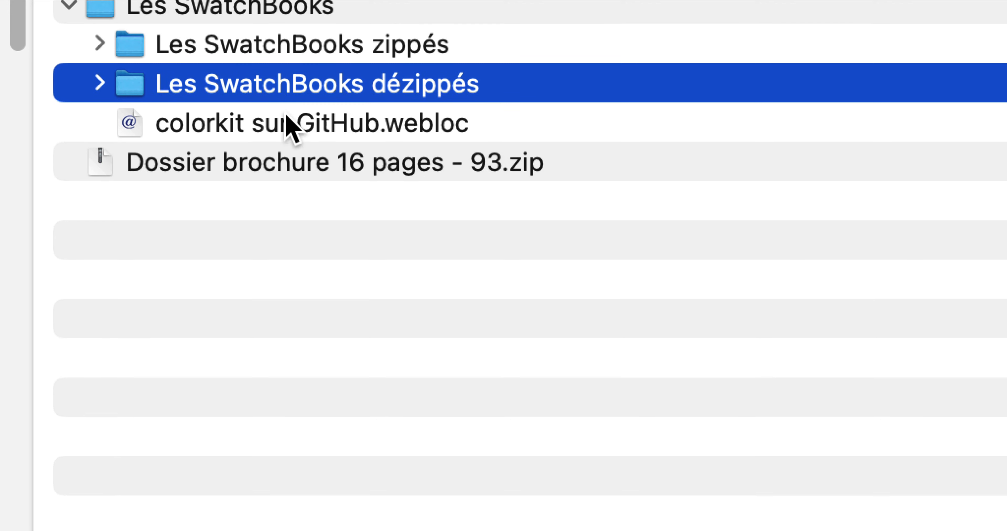
Step: Add the Les SwatchBooks dézippés folder to the Finder favourites
click(293, 140)
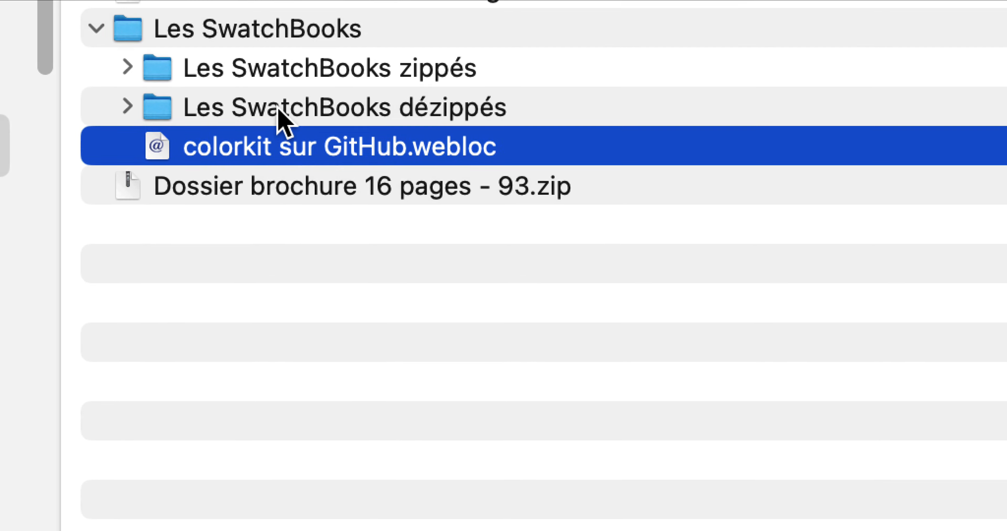
click(222, 78)
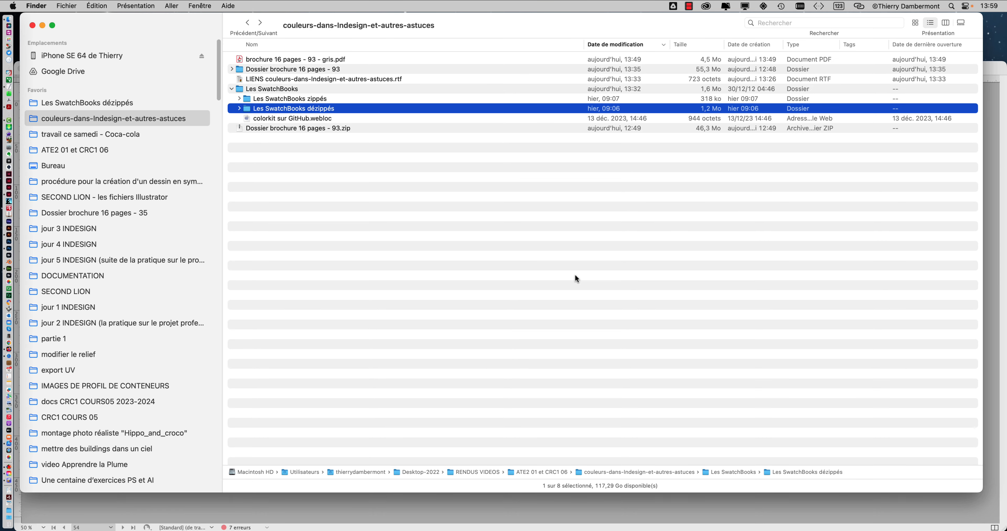
Step: Switch back to InDesign and start the Charger un nuancier command to import a swatch library
key(super+Tab)
click(194, 270)
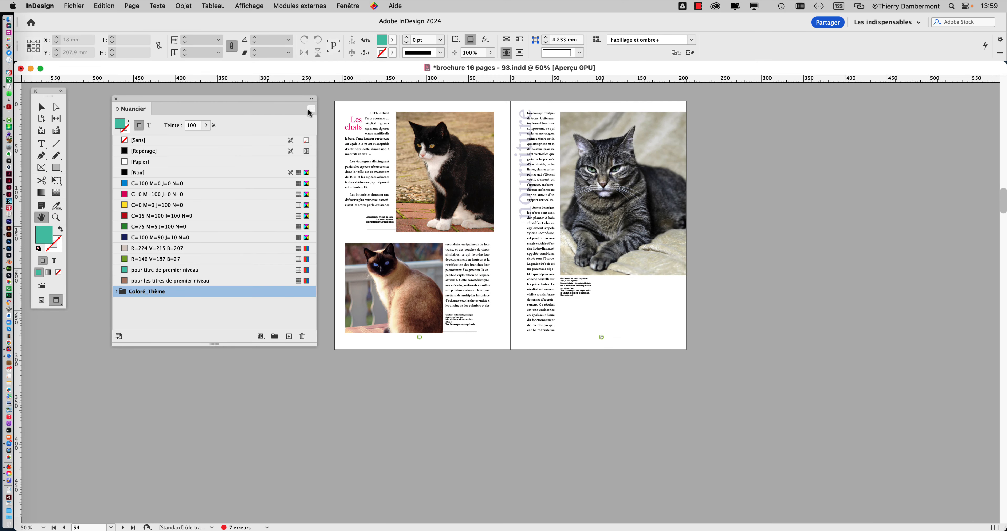
drag(294, 99, 282, 107)
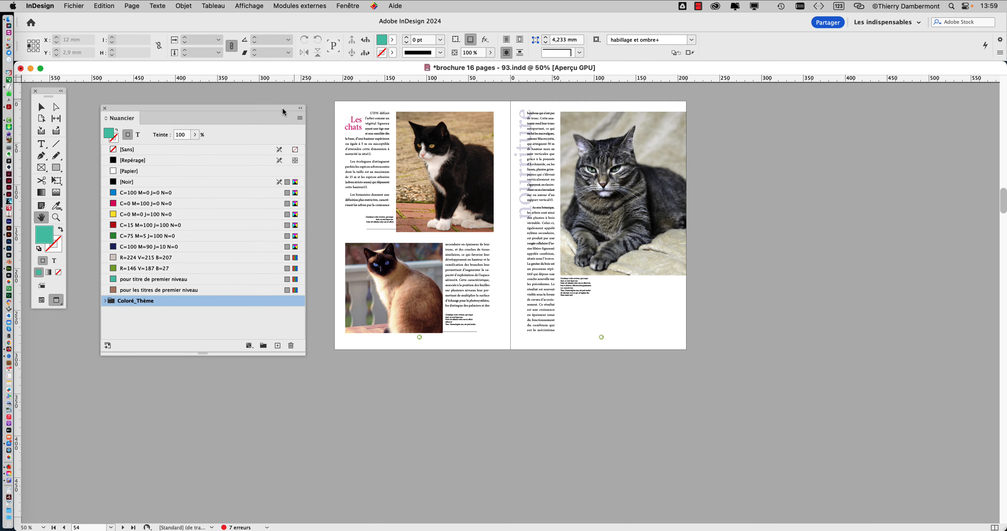
click(299, 116)
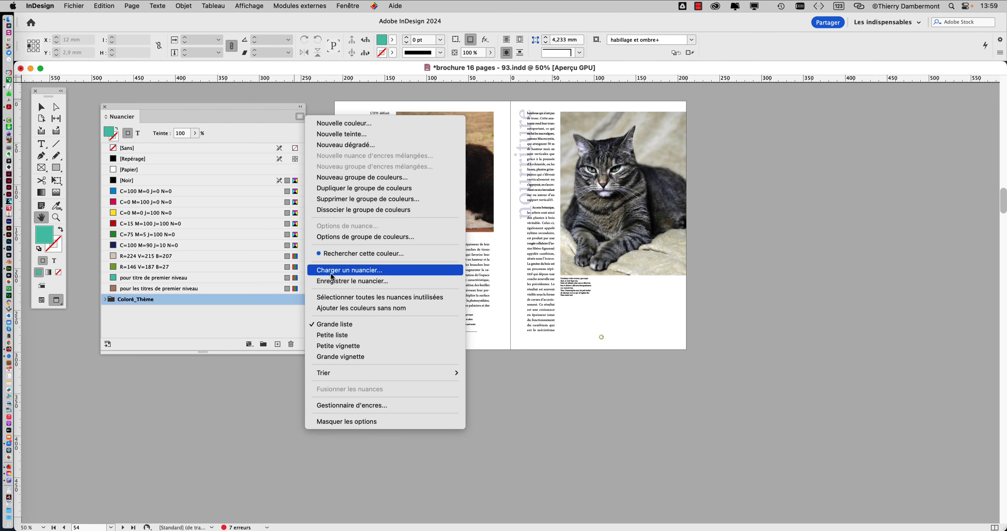
click(331, 274)
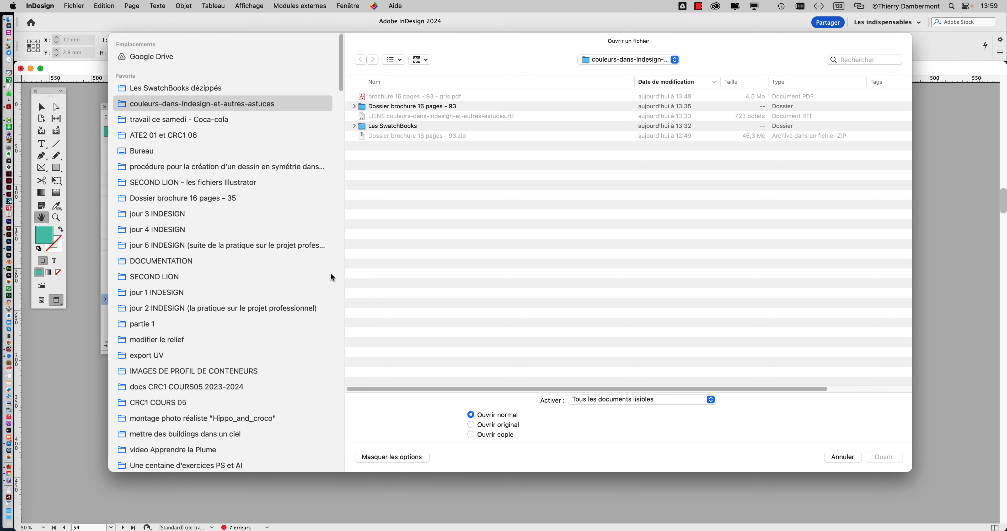
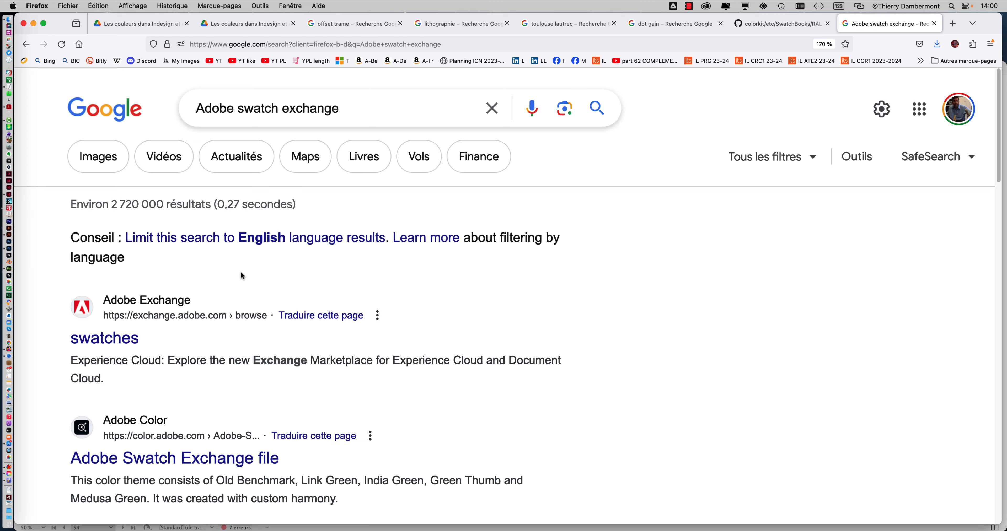
Step: Look through the web search results for Adobe swatch exchange in Firefox
scroll(239, 279, down, 5)
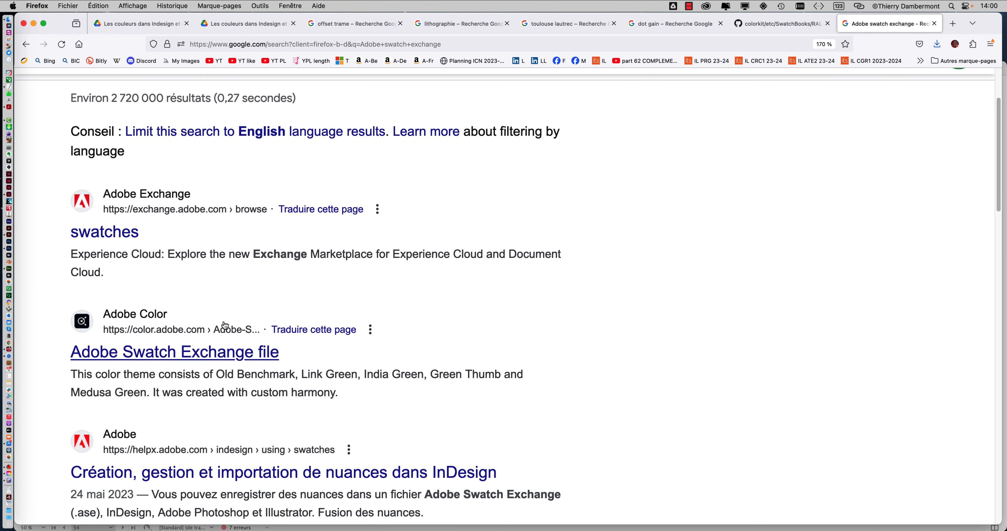
click(219, 350)
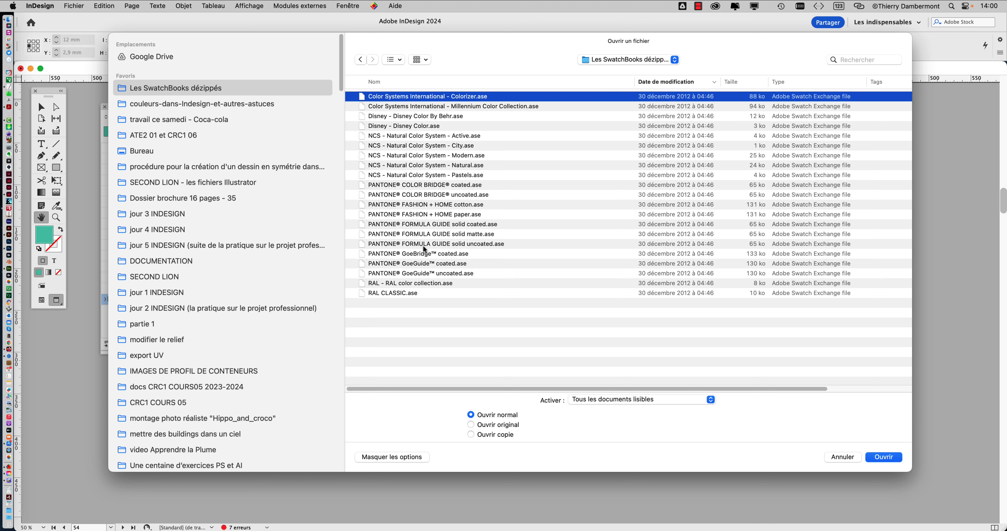
Step: Load the PANTONE® FORMULA GUIDE solid coated.ase library from Les SwatchBooks dézippés into the document's swatches
click(422, 224)
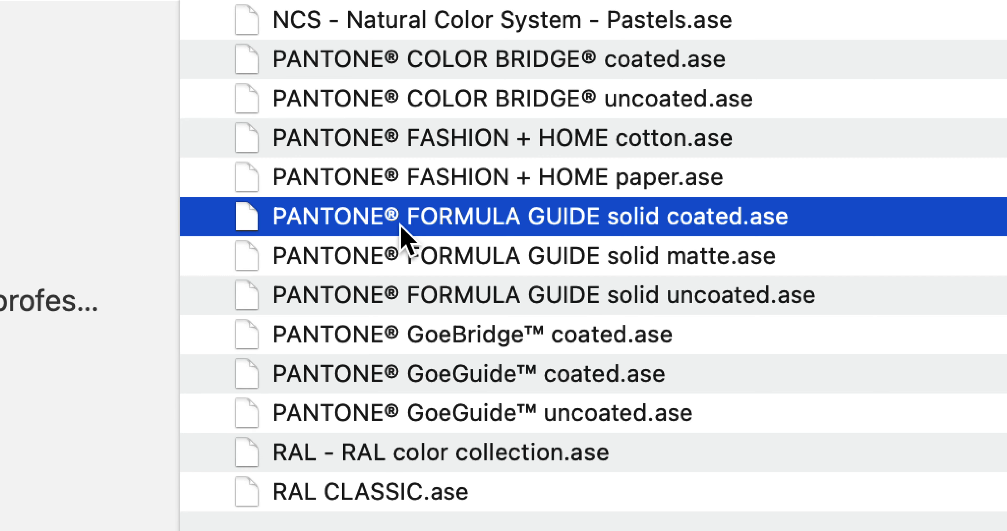
click(663, 296)
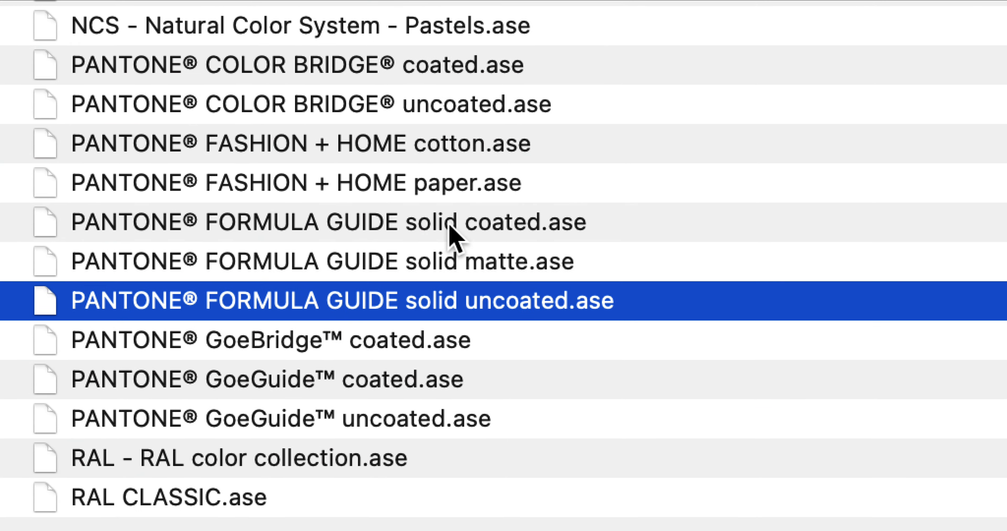
click(735, 226)
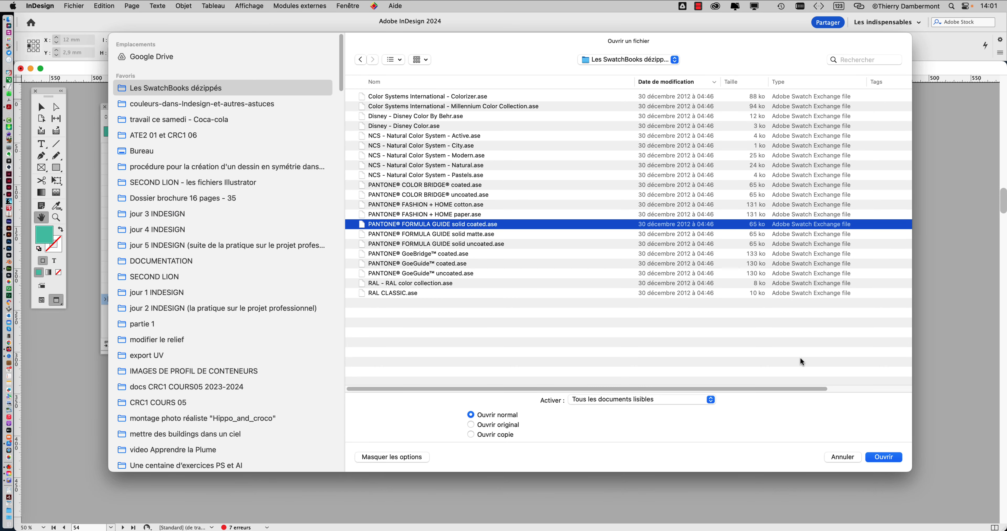
click(878, 456)
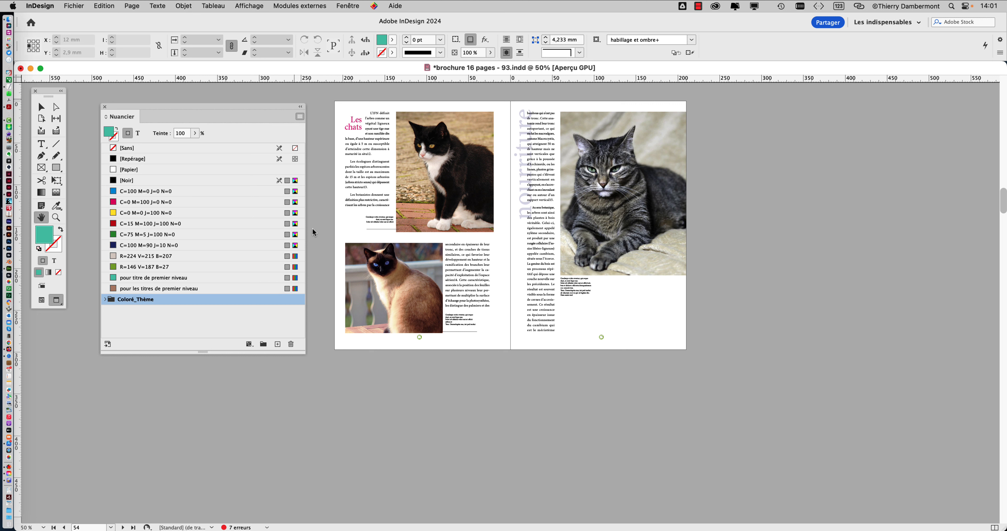
Step: Reposition and enlarge the Nuancier panel, and browse the imported Pantone coated swatches back towards the lower numbers
drag(278, 109, 294, 95)
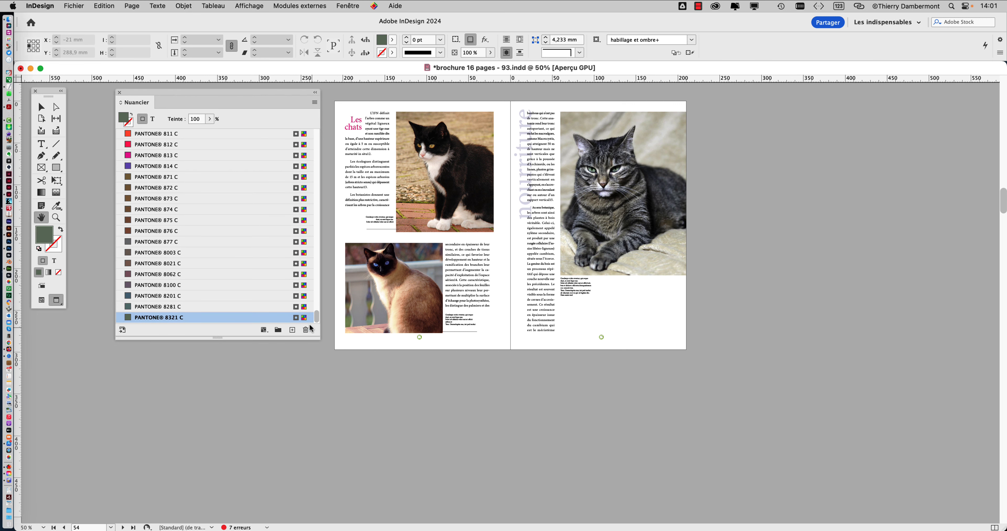
drag(320, 339, 330, 442)
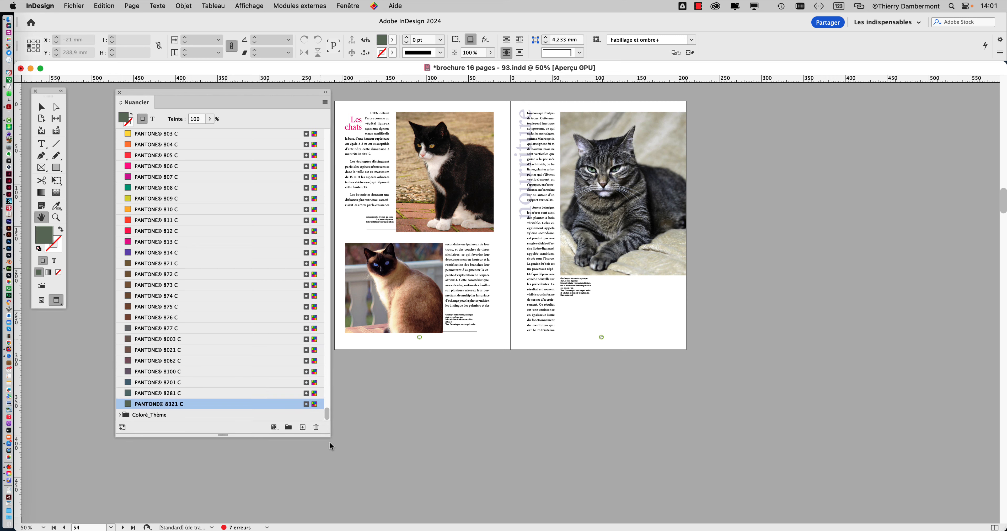
scroll(242, 321, up, 10)
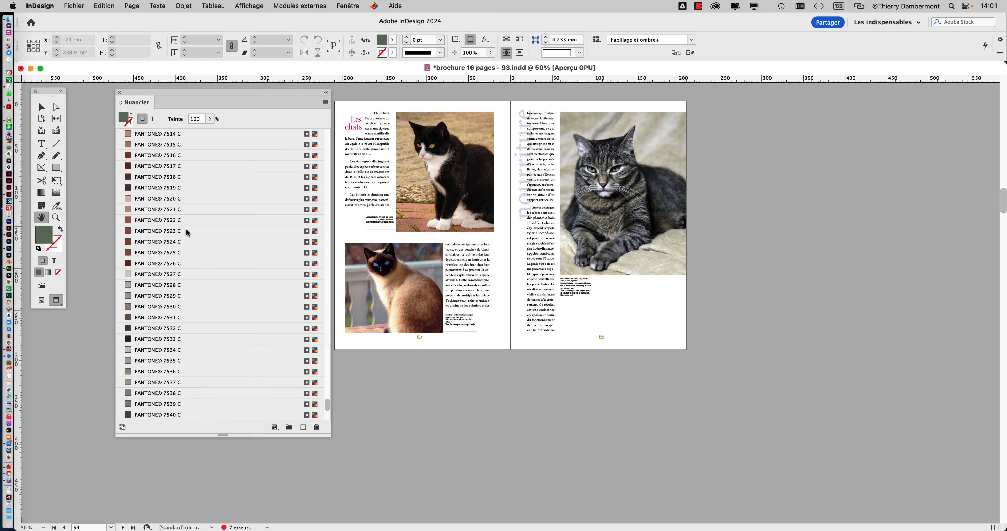
scroll(186, 230, up, 5)
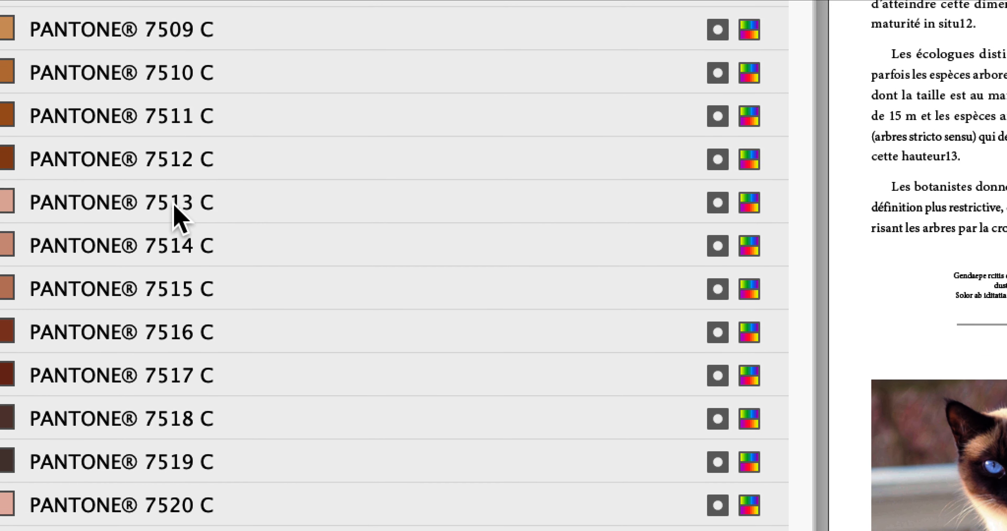
scroll(174, 207, up, 15)
scroll(174, 207, up, 20)
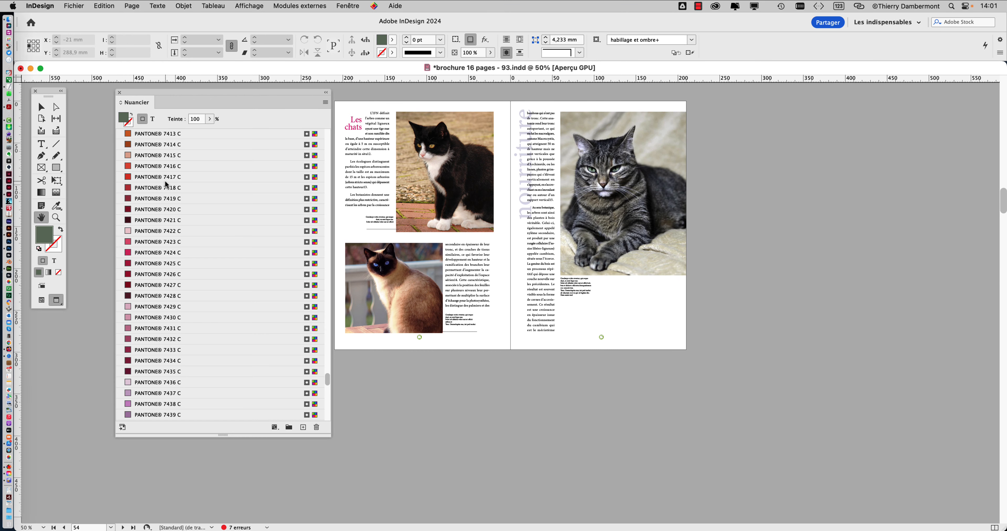
Step: Browse the imported Pantone coated swatches through to the end of the list and back to its beginning
scroll(192, 278, down, 20)
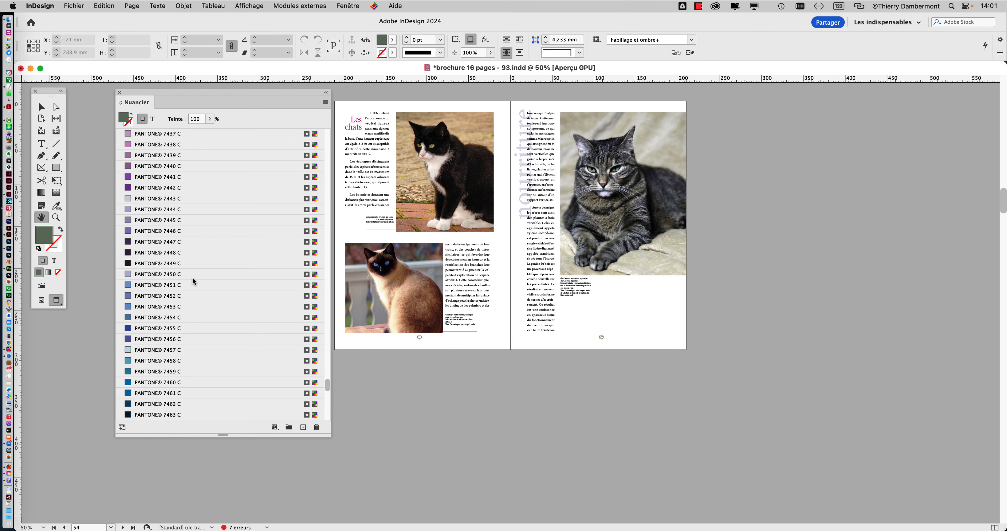
scroll(191, 275, down, 10)
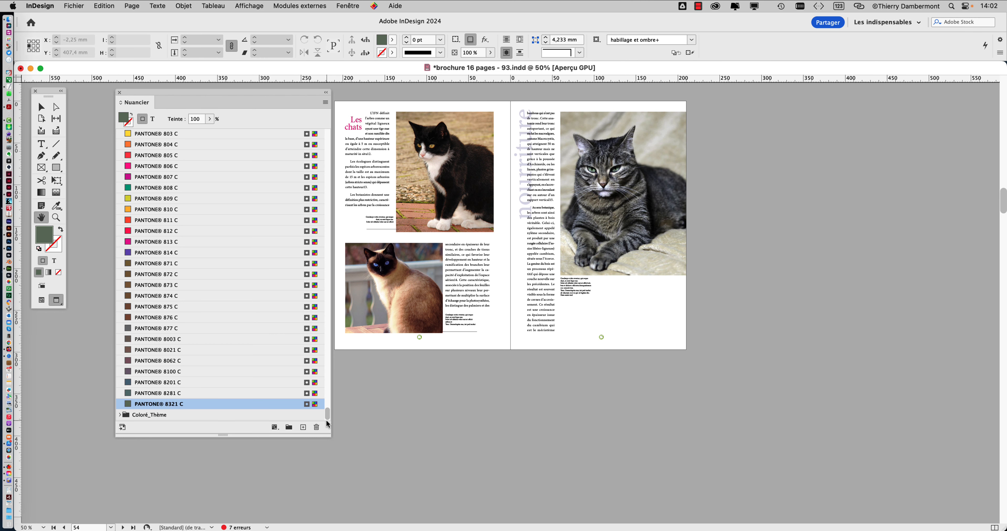
drag(327, 411, 328, 135)
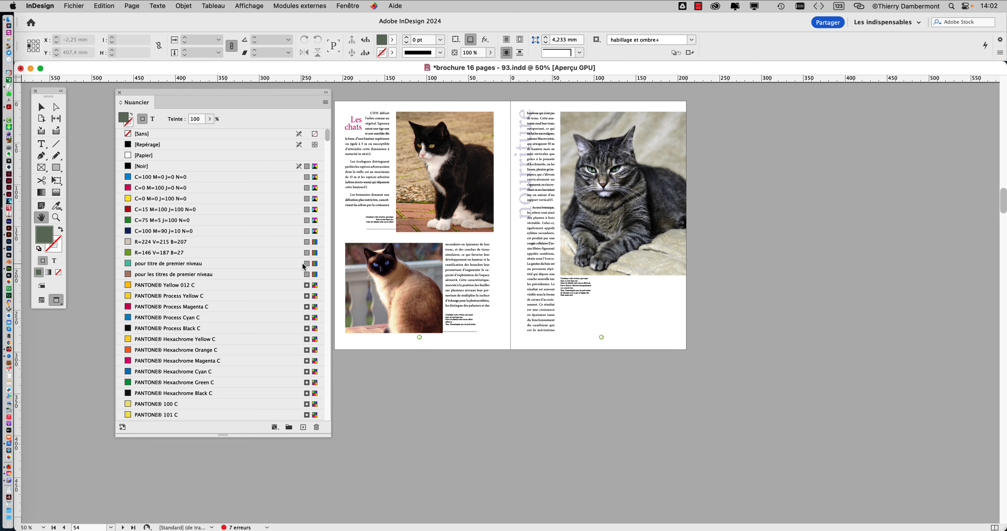
scroll(302, 271, down, 5)
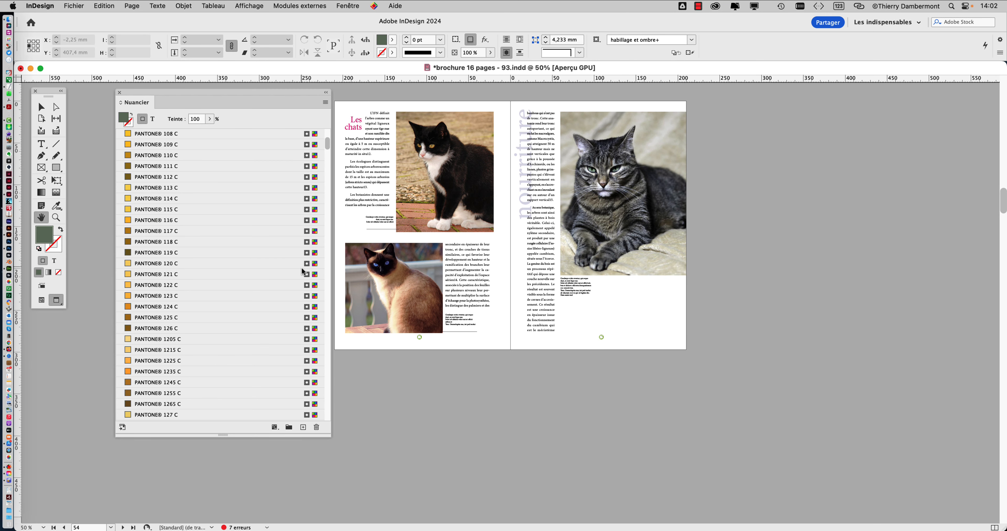
scroll(302, 271, up, 5)
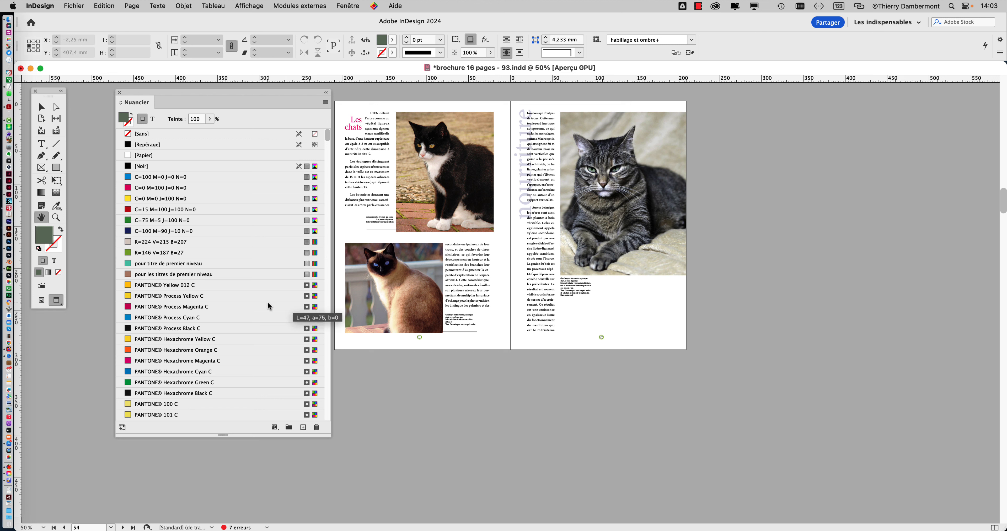
scroll(203, 328, down, 3)
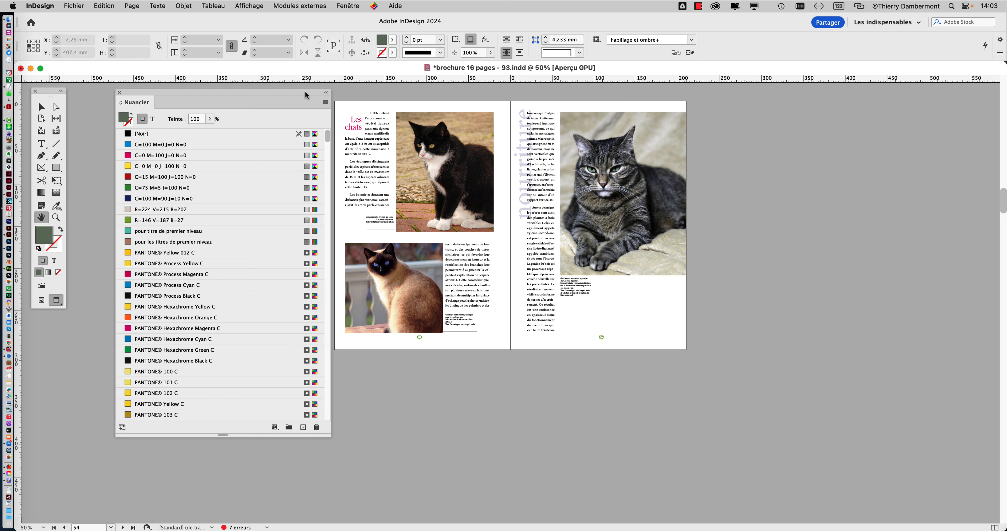
Step: Move the Nuancier panel clear of the page spread and look over the first Pantone swatches and their colour type markers
drag(298, 93, 917, 92)
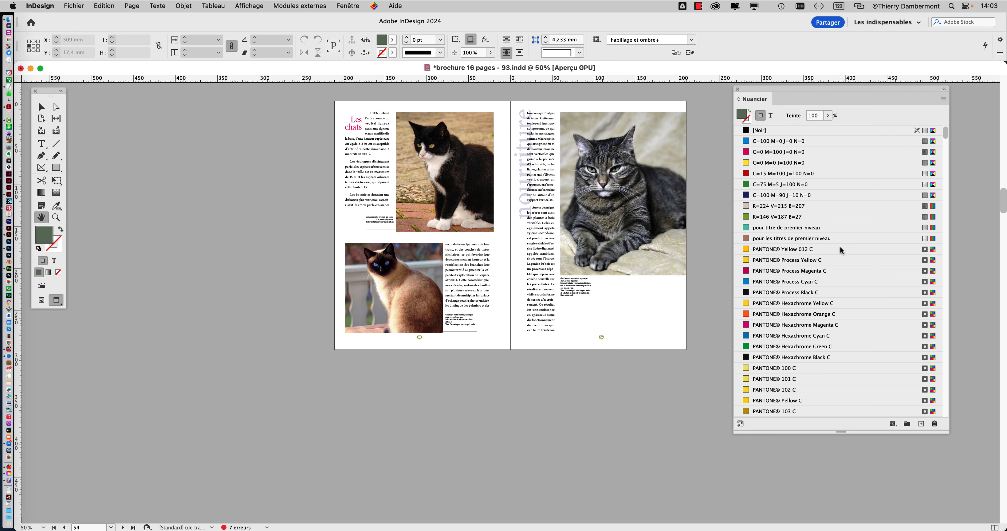
scroll(875, 289, down, 5)
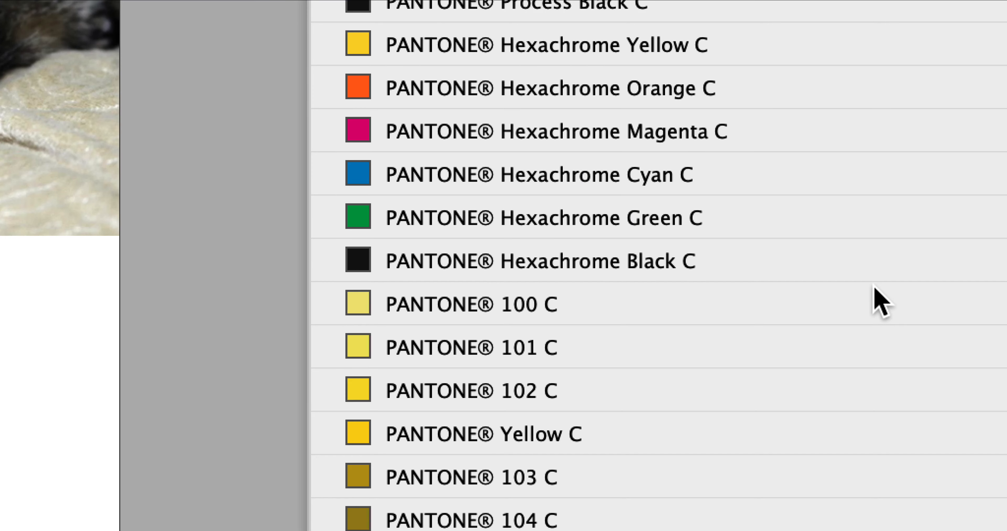
scroll(913, 303, down, 3)
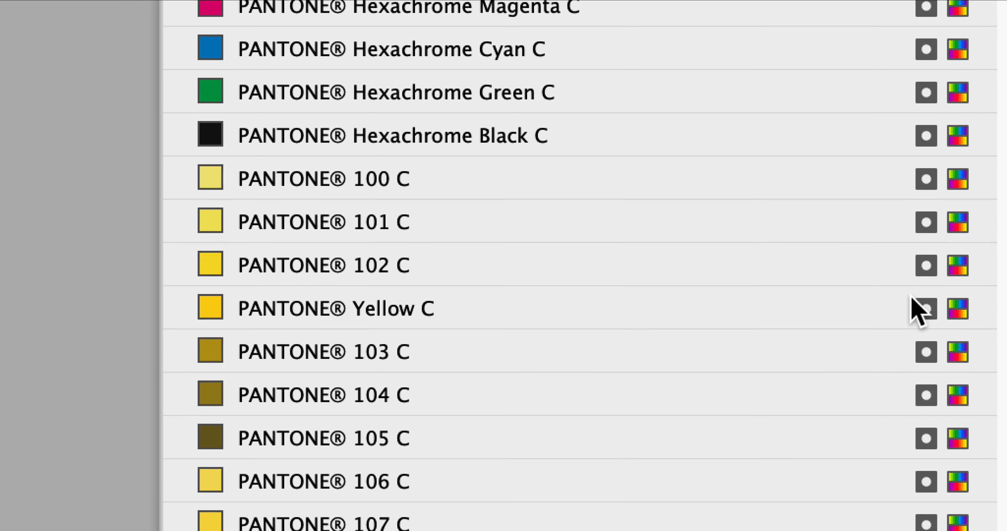
scroll(912, 298, down, 2)
Step: Show the Calques panel and place it beside the page spread
click(347, 5)
click(352, 208)
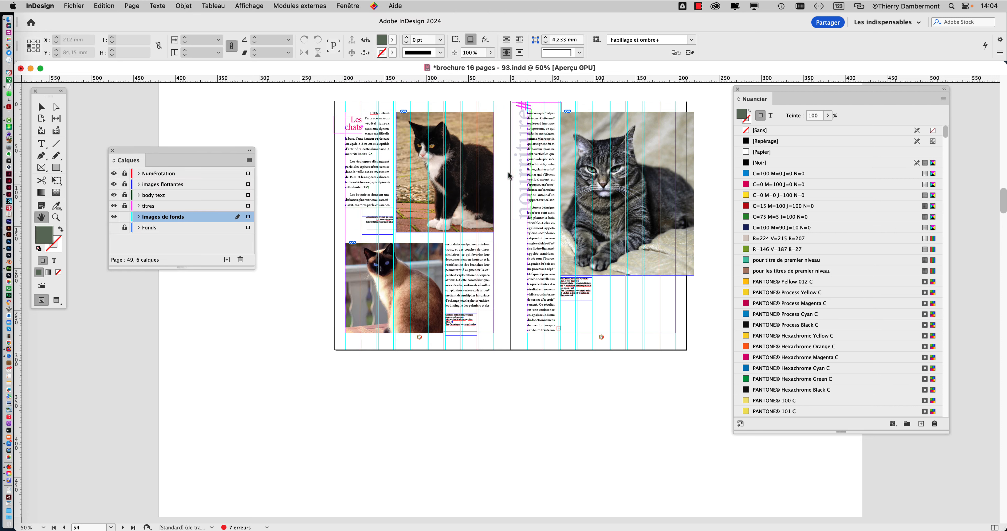
drag(177, 153, 244, 126)
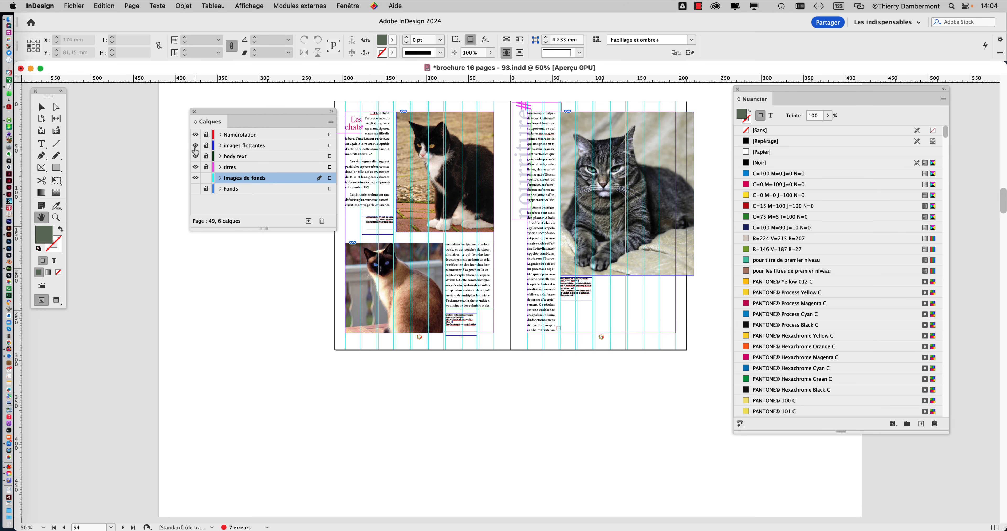
Step: Toggle the visibility of the images flottantes layer off and on to check which objects it holds
click(195, 147)
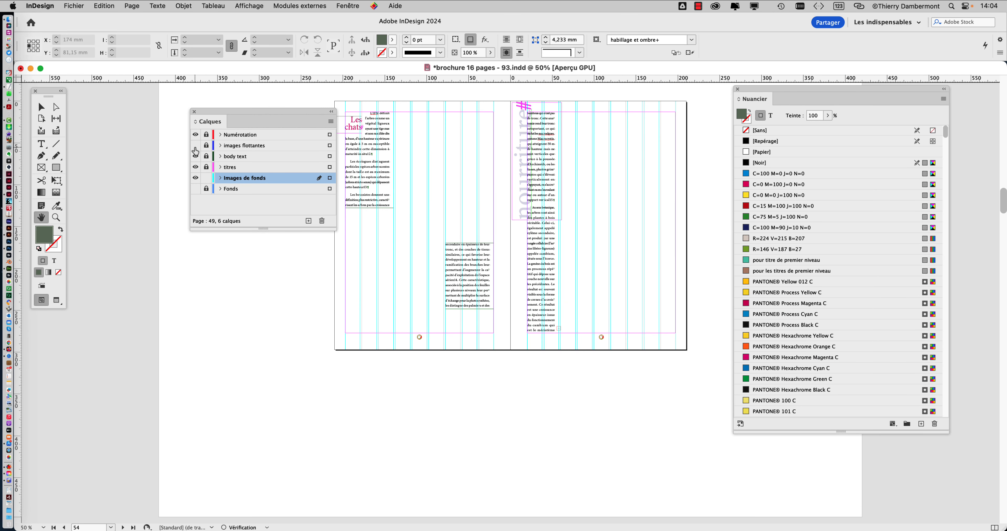
click(196, 147)
click(195, 147)
click(195, 147)
click(195, 150)
click(196, 150)
click(195, 150)
click(195, 150)
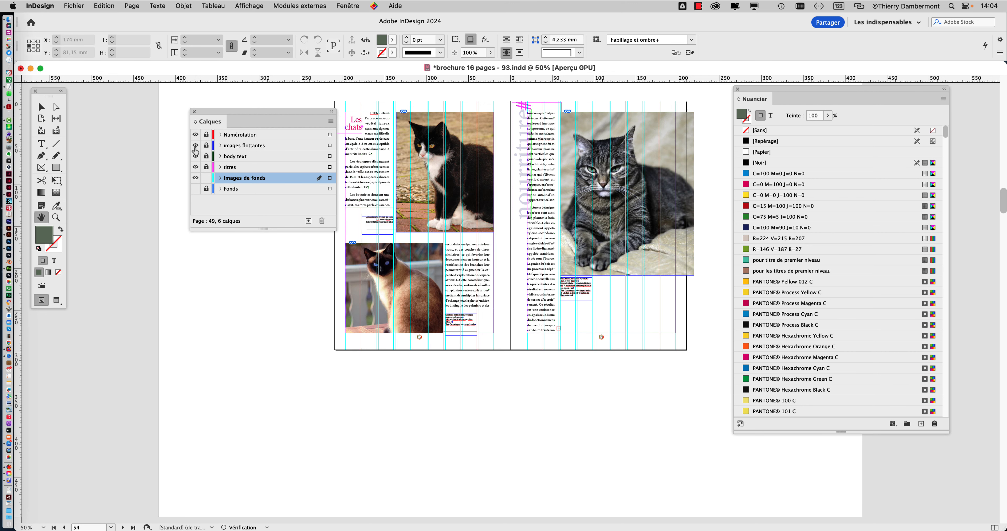
Step: Hide and reshow the body text and titres layers in turn to check the content of each
click(196, 157)
click(197, 158)
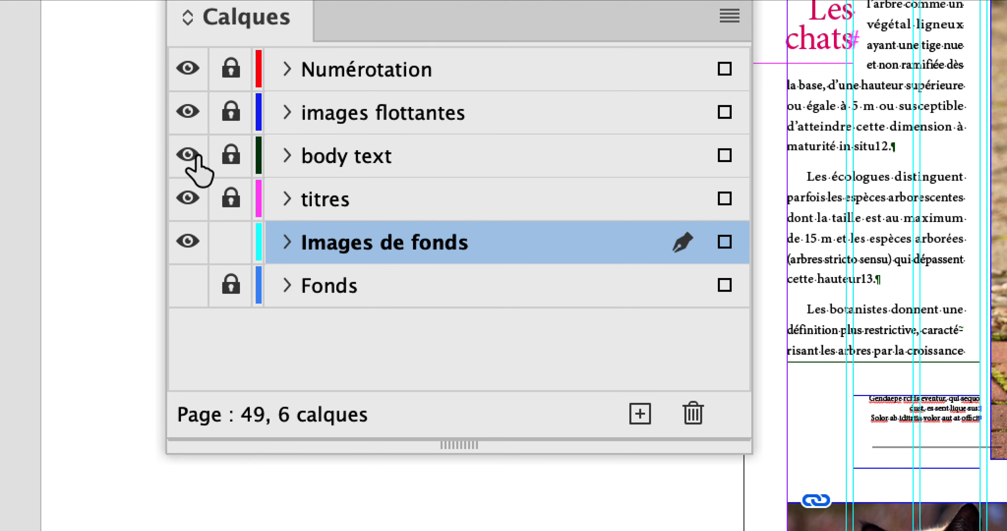
click(196, 156)
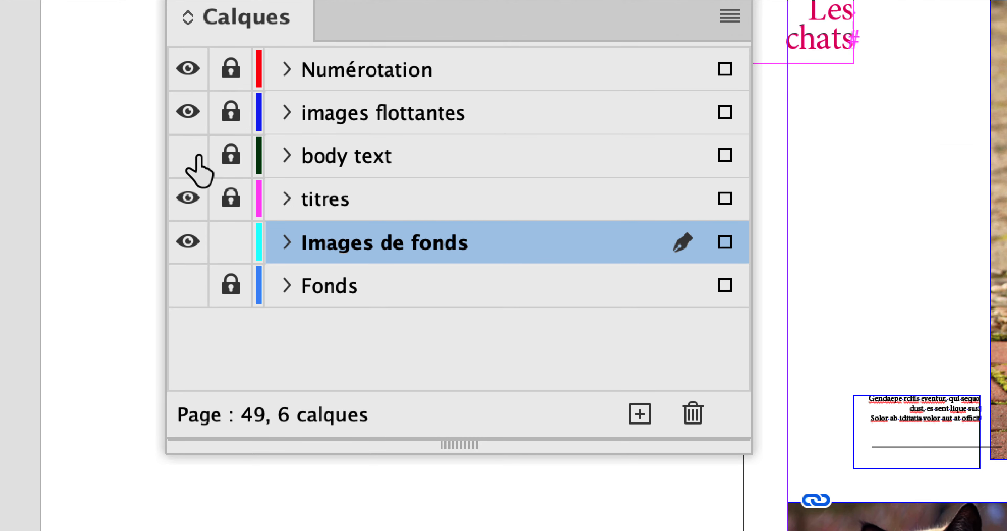
click(195, 155)
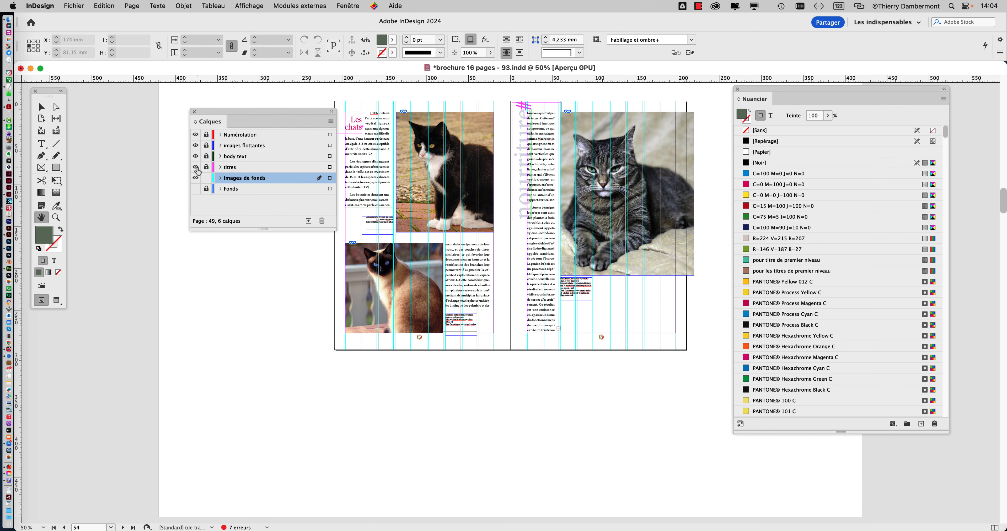
click(196, 167)
click(196, 167)
click(196, 167)
click(196, 168)
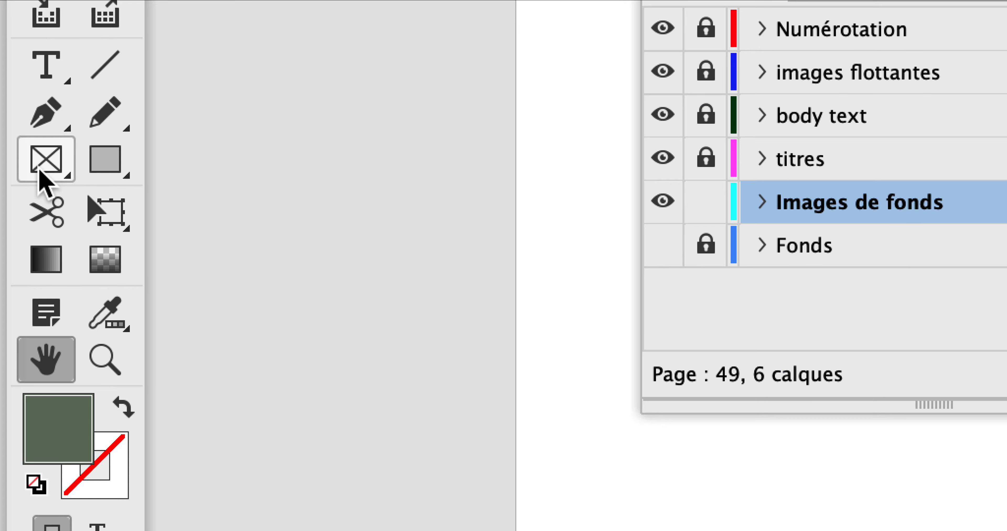
Step: Draw a dark green rectangle about 154 mm by 61 mm over the right page's lower-right corner, and move the Nuancier panel clear of it
click(107, 170)
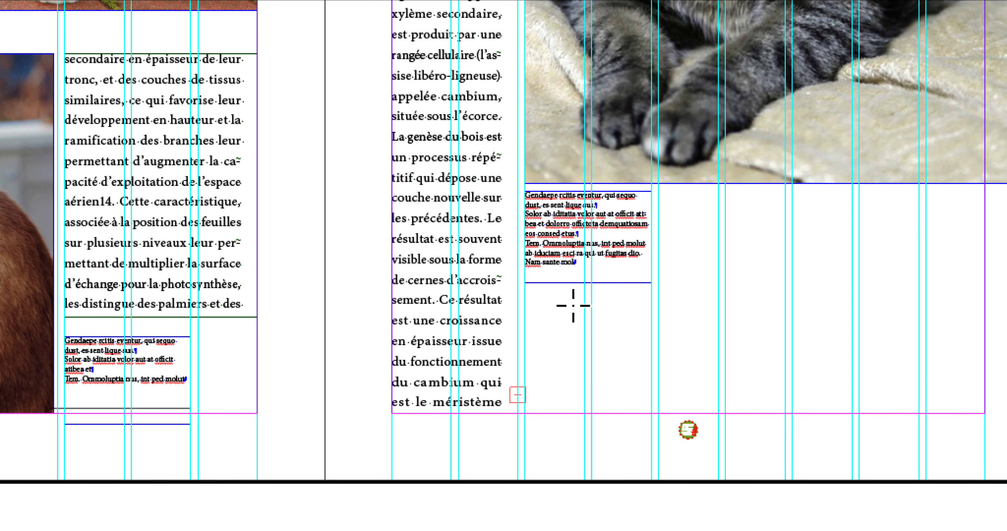
drag(573, 306, 675, 347)
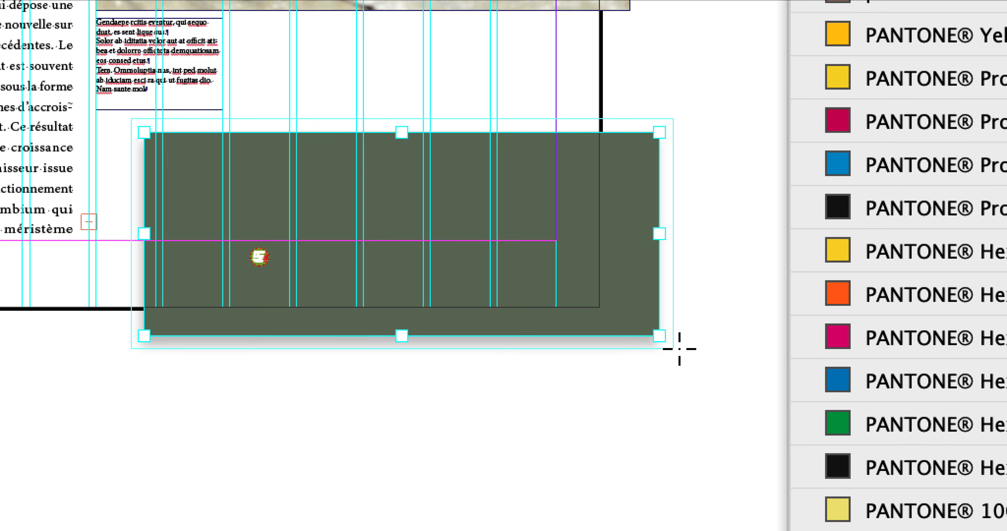
key(super+equal)
key(super+equal)
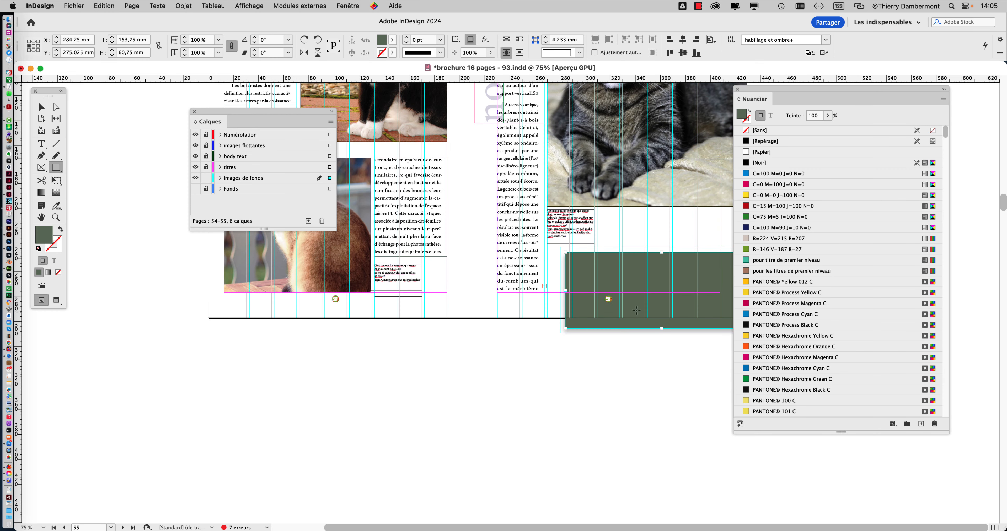
drag(759, 90, 850, 91)
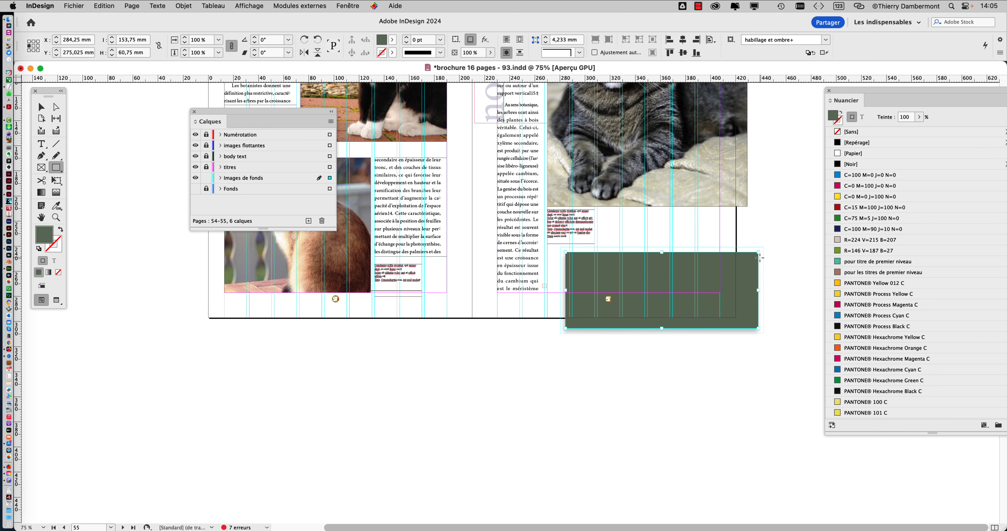
scroll(764, 256, up, 3)
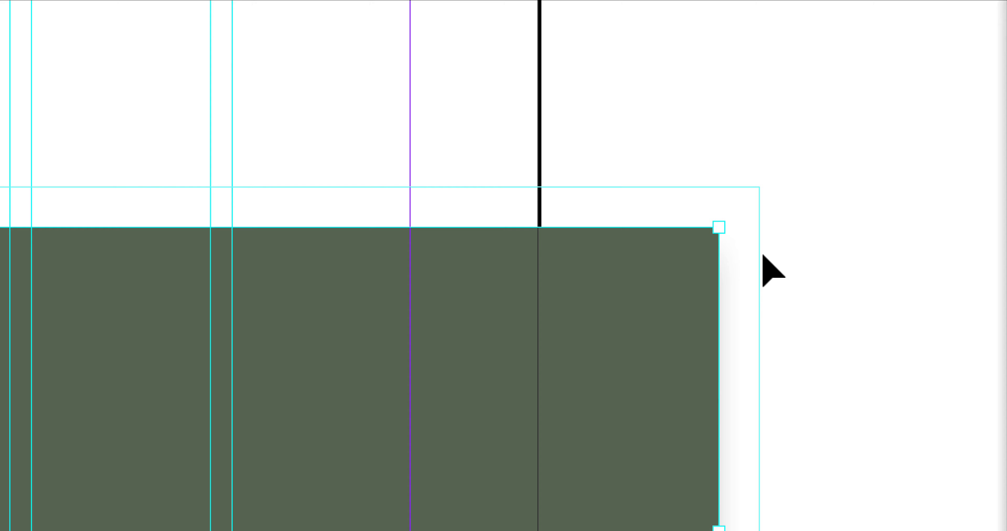